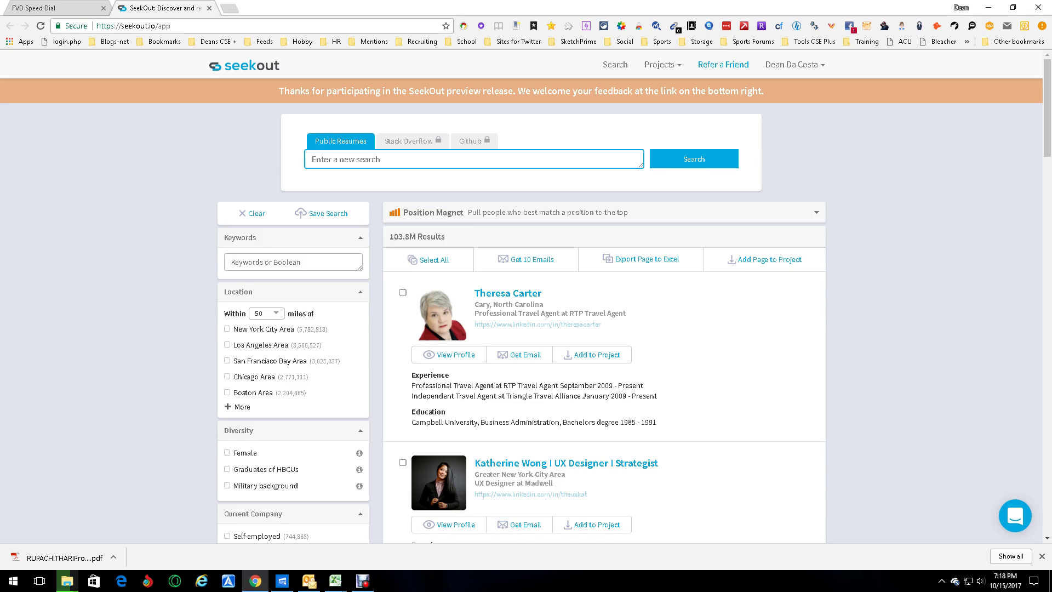
scroll(526, 296, down, 2)
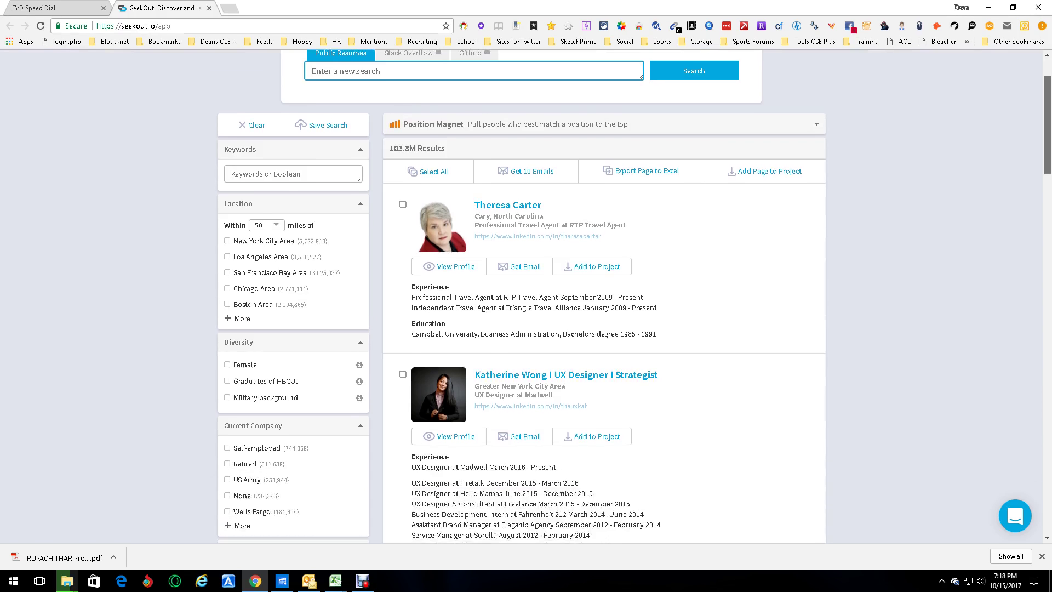
scroll(604, 329, down, 1)
scroll(604, 329, down, 1)
scroll(604, 329, down, 1)
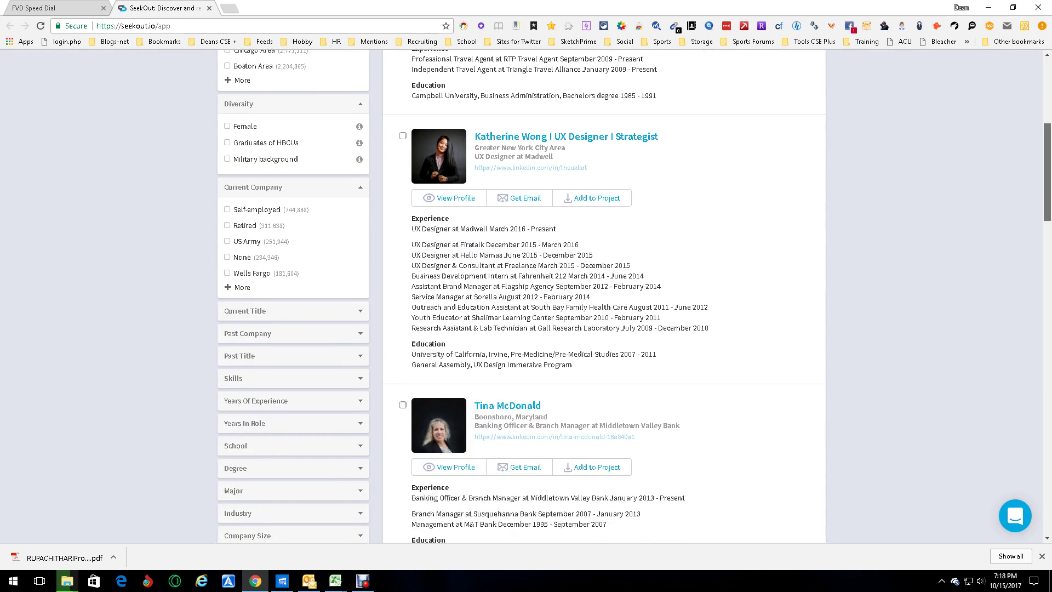
scroll(604, 329, down, 1)
scroll(603, 329, down, 1)
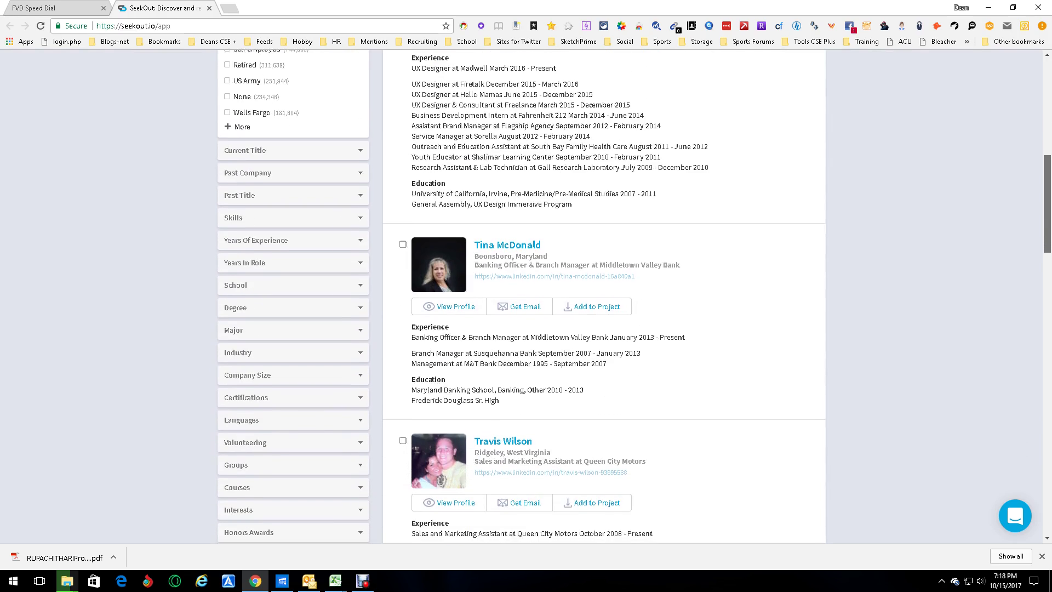
scroll(604, 329, down, 1)
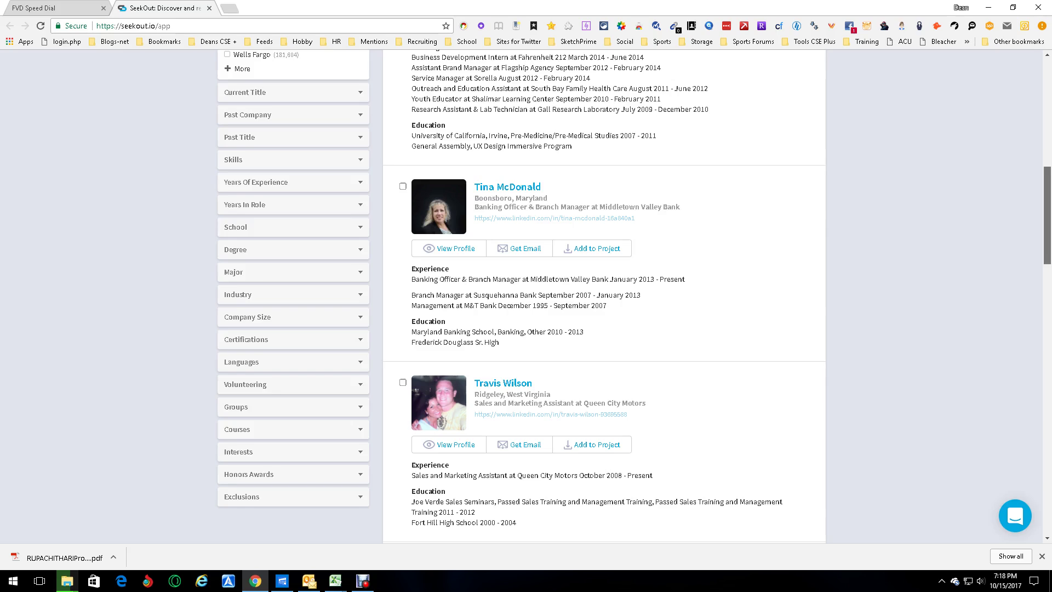
scroll(604, 328, down, 1)
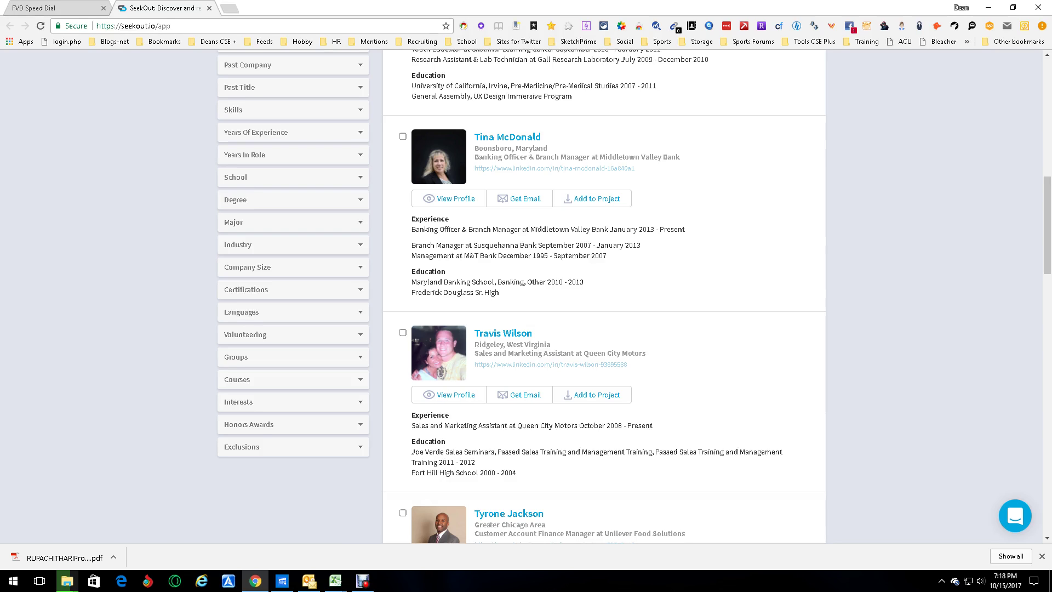
- Search for Hadoop, filtered to Seattle Area and current title Data Scientist (115 results)
key(Home)
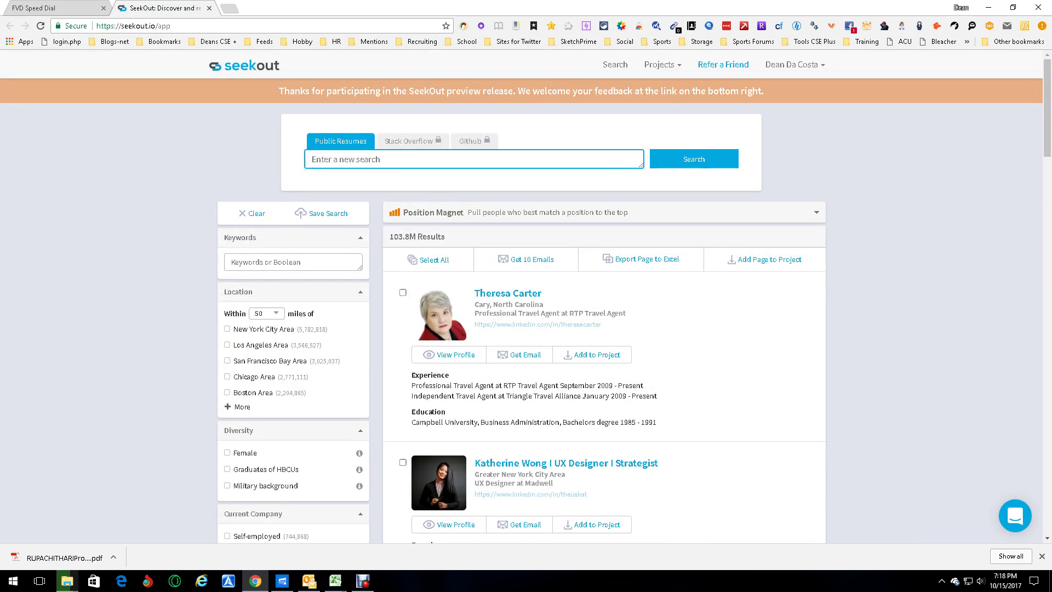
text(H)
text(adoop)
key(Return)
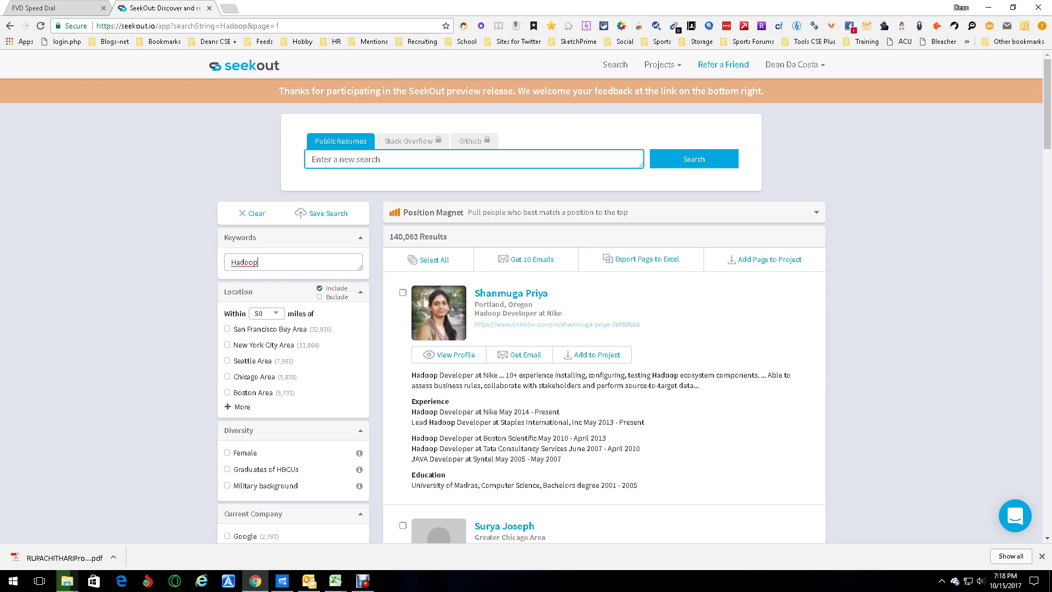
click(227, 360)
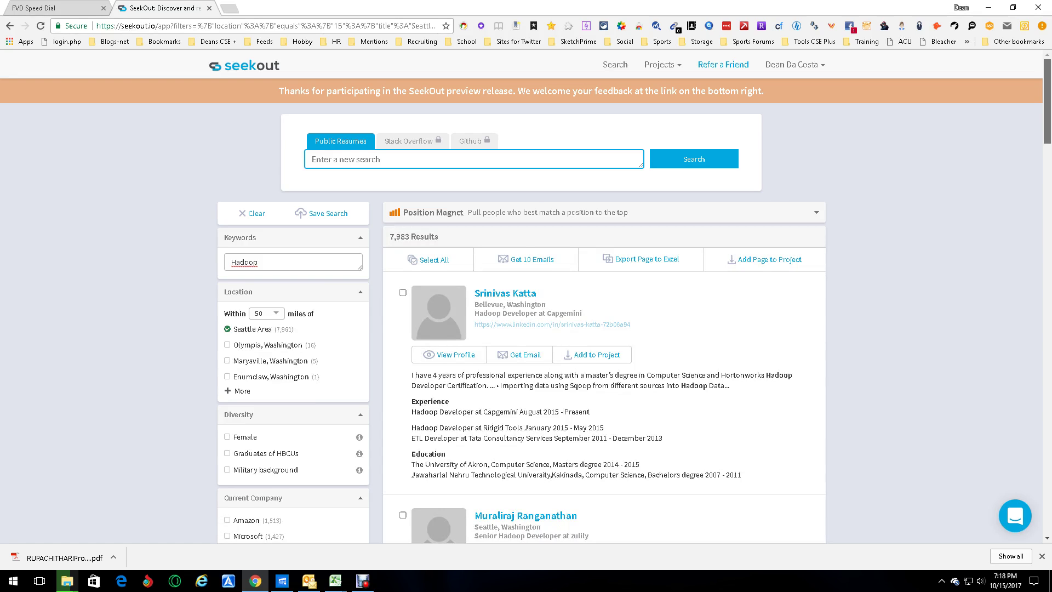
scroll(526, 328, down, 3)
scroll(527, 296, down, 1)
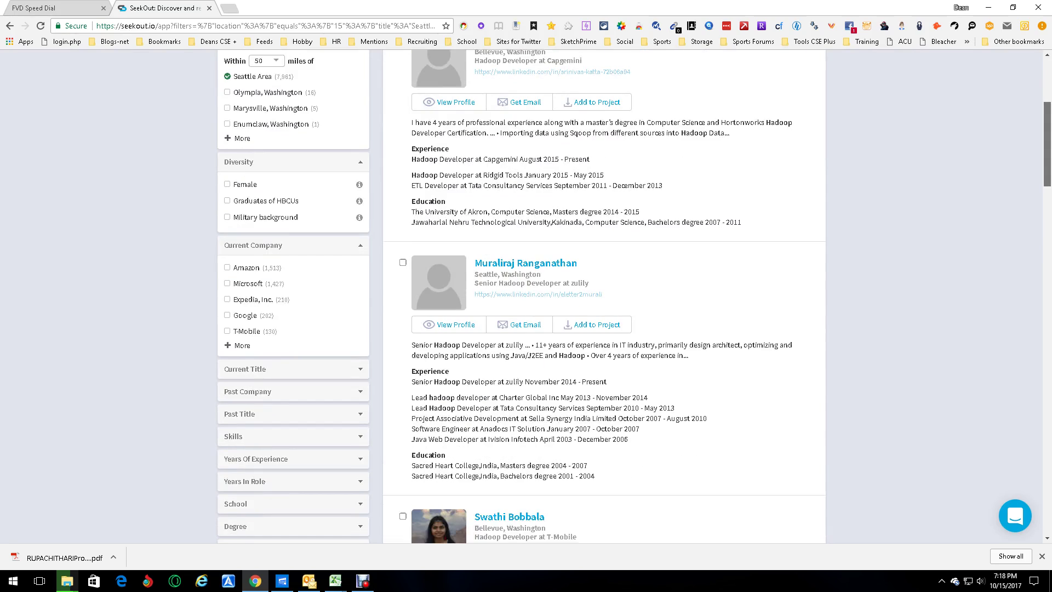
scroll(526, 296, down, 2)
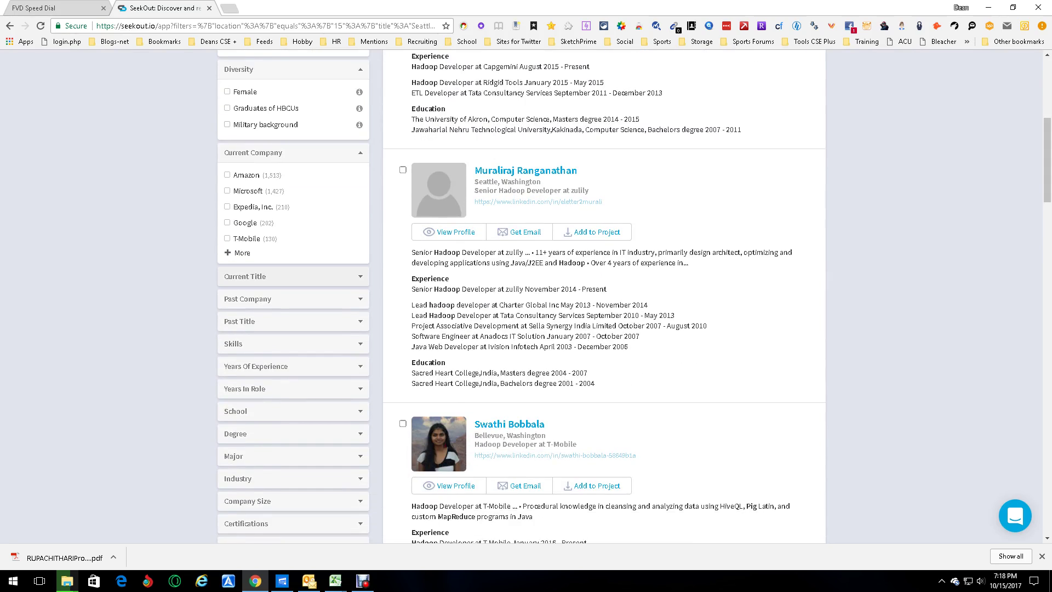
click(292, 276)
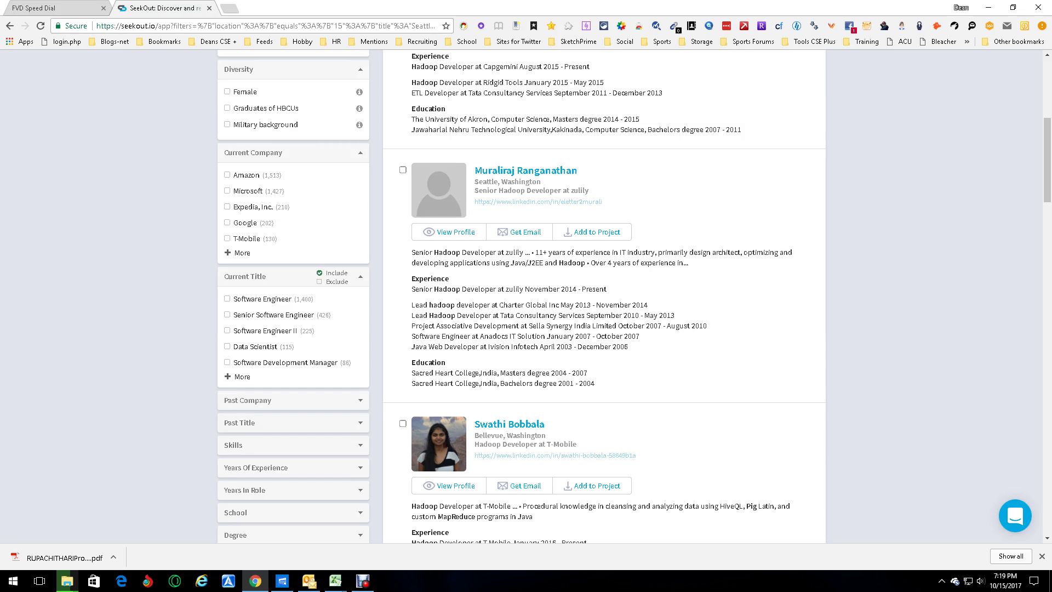
click(228, 346)
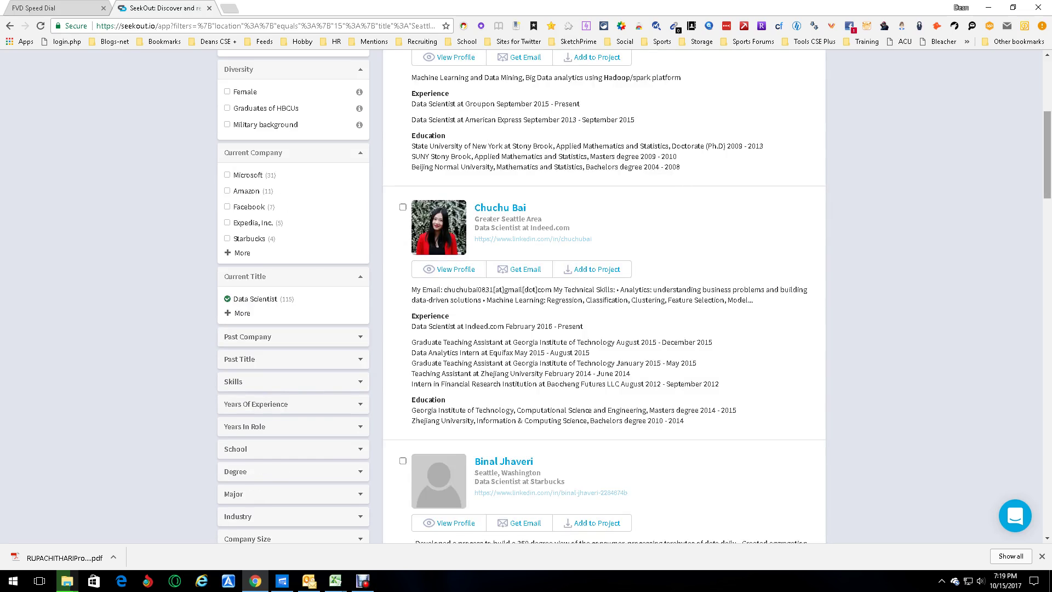
scroll(527, 295, up, 4)
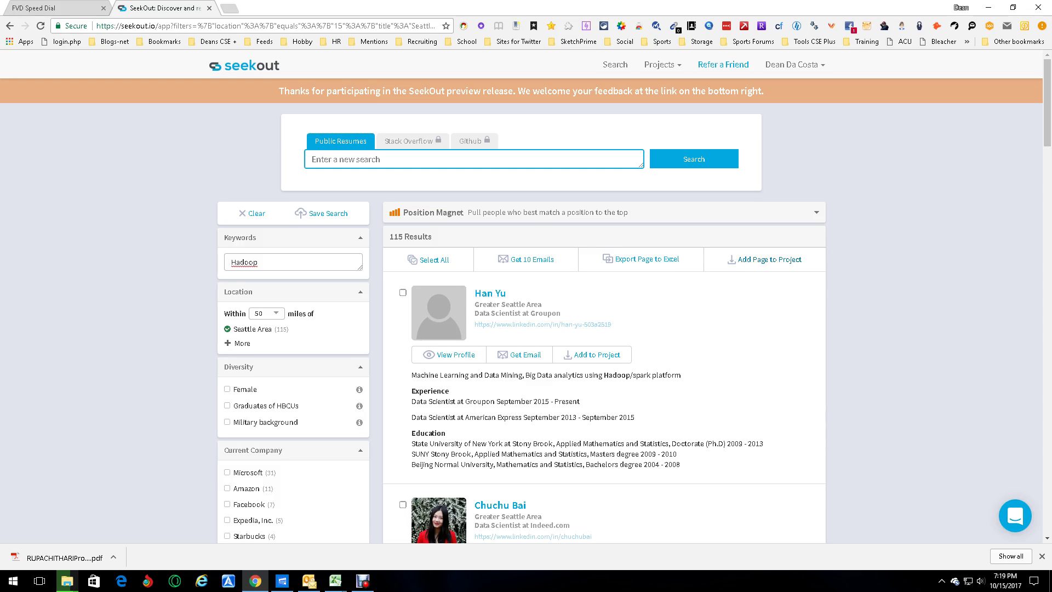
- Create a new project called 'Hadoop video' from the Add Page to Project menu
click(769, 258)
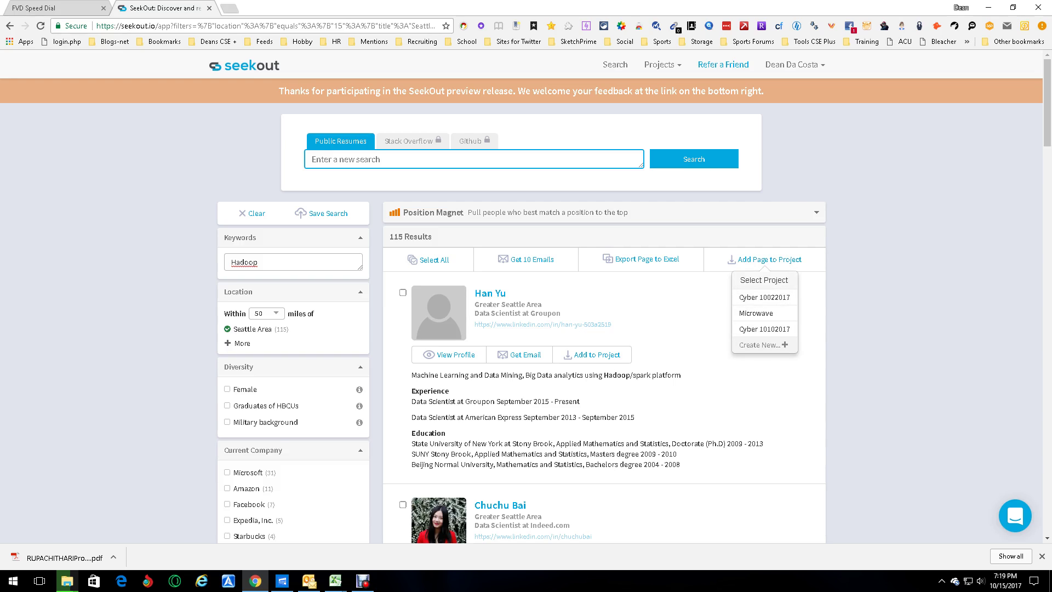
click(760, 344)
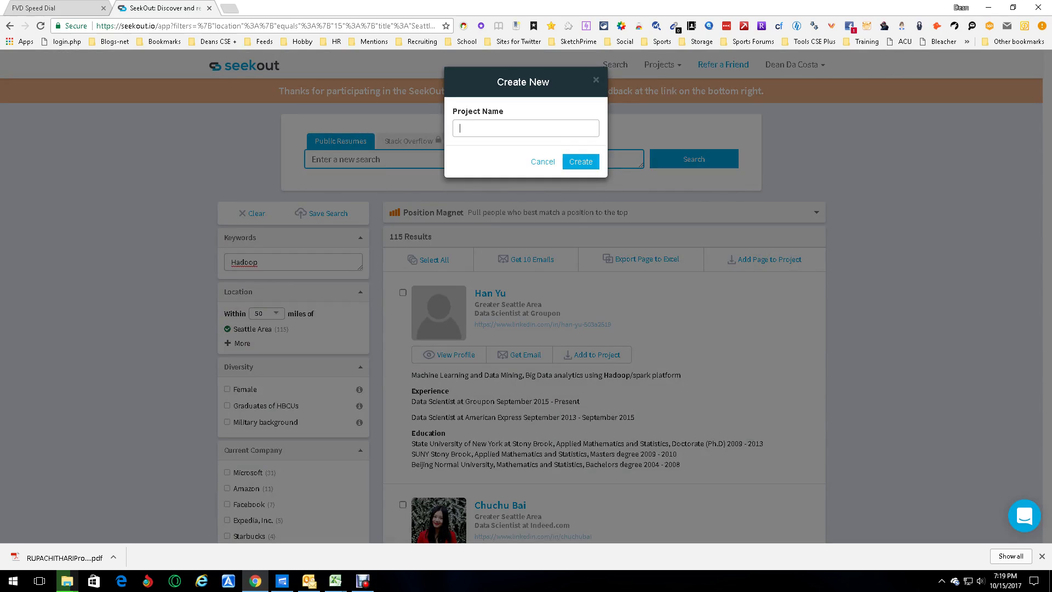
text(Had)
text(oop vi)
text(deo)
key(Return)
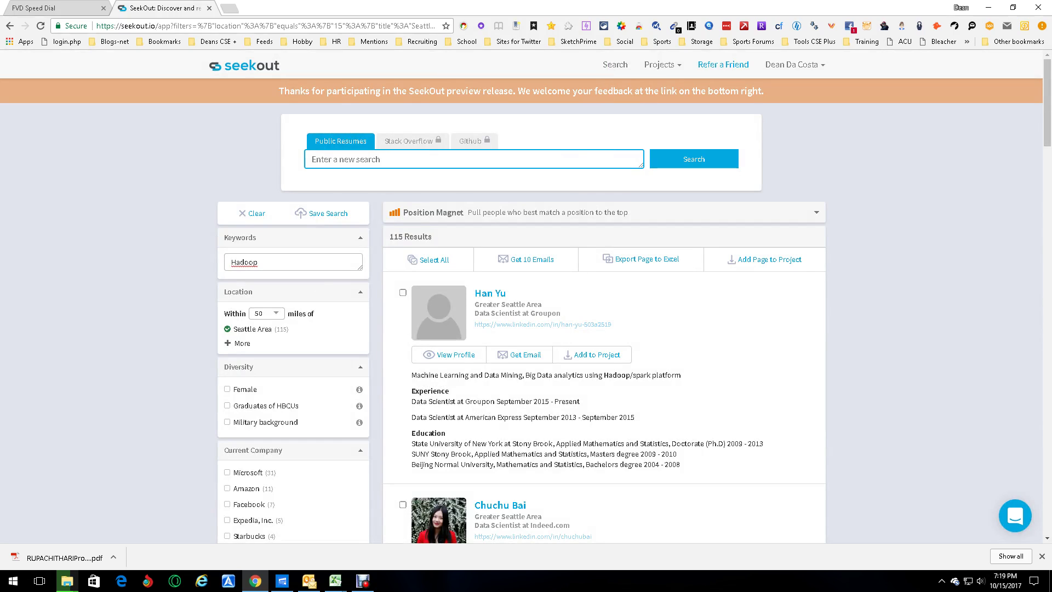
- Add the first two pages of Seattle Hadoop data scientist results to Hadoop video
click(769, 259)
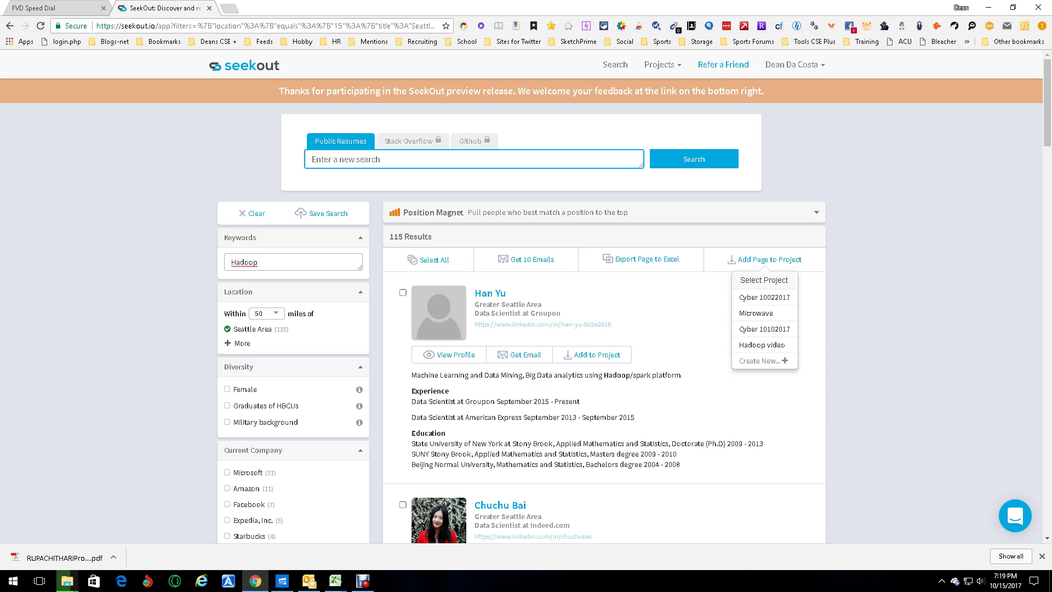
click(762, 344)
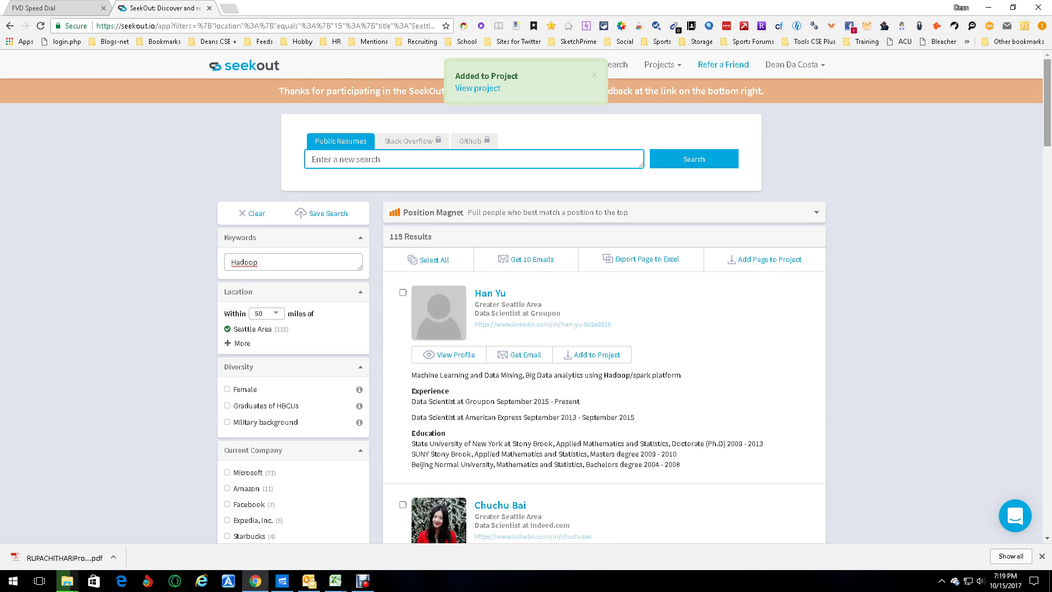
scroll(527, 296, down, 10)
scroll(526, 296, down, 10)
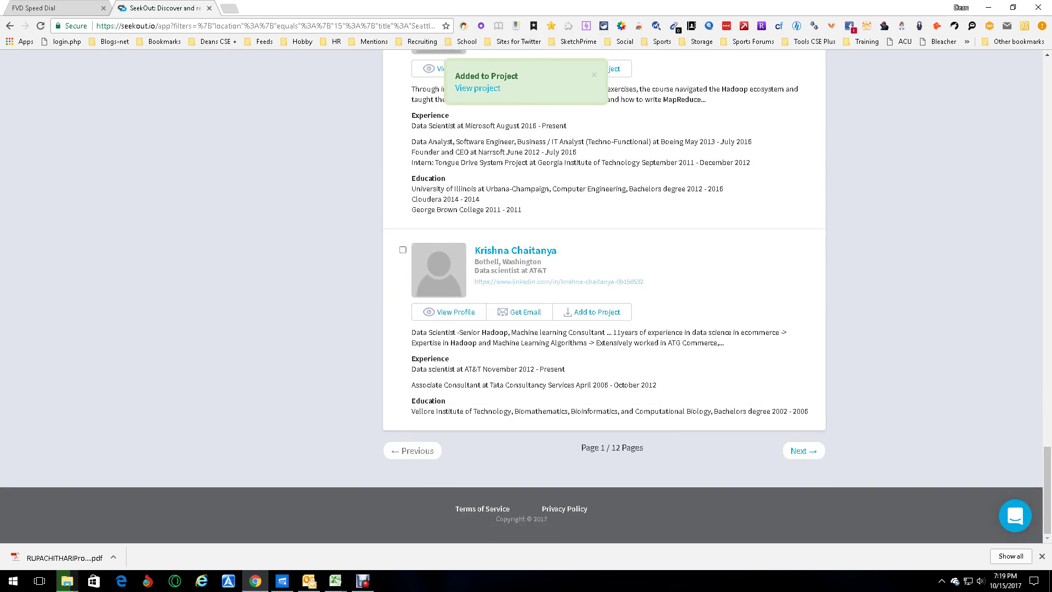
click(803, 450)
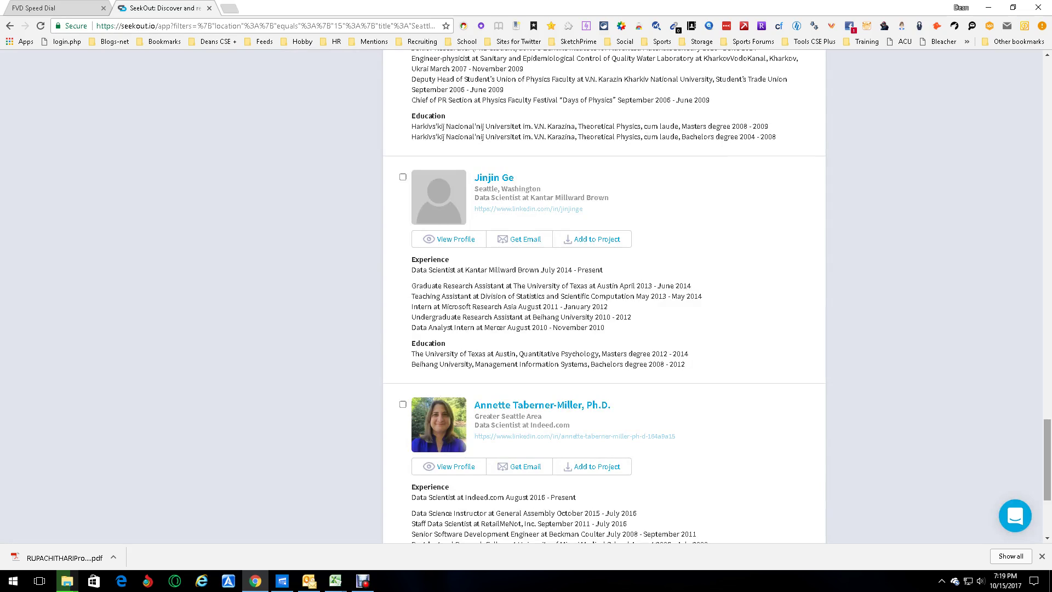
drag(1047, 461, 1047, 99)
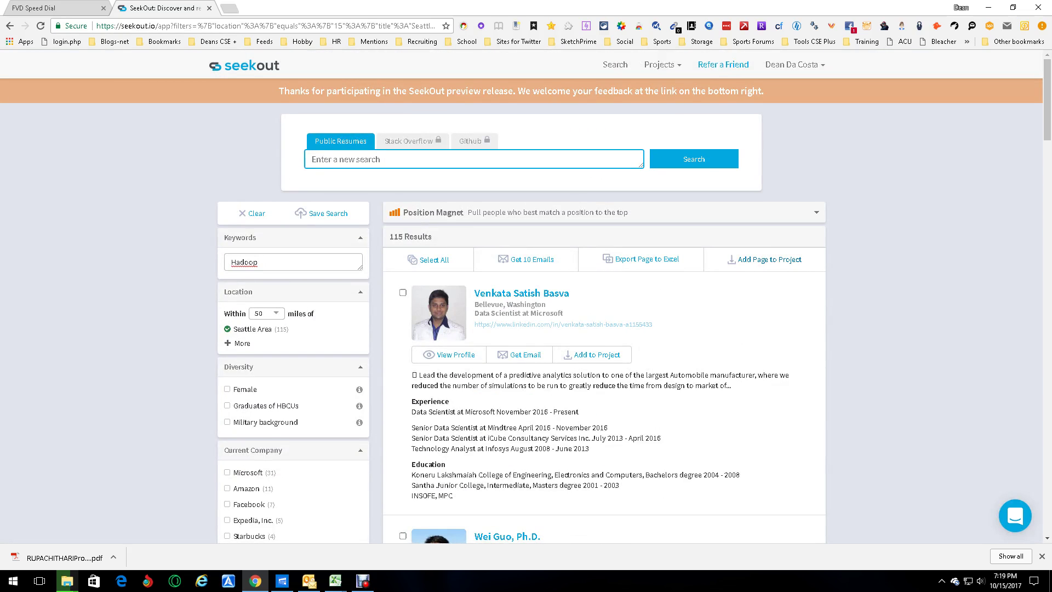
click(764, 259)
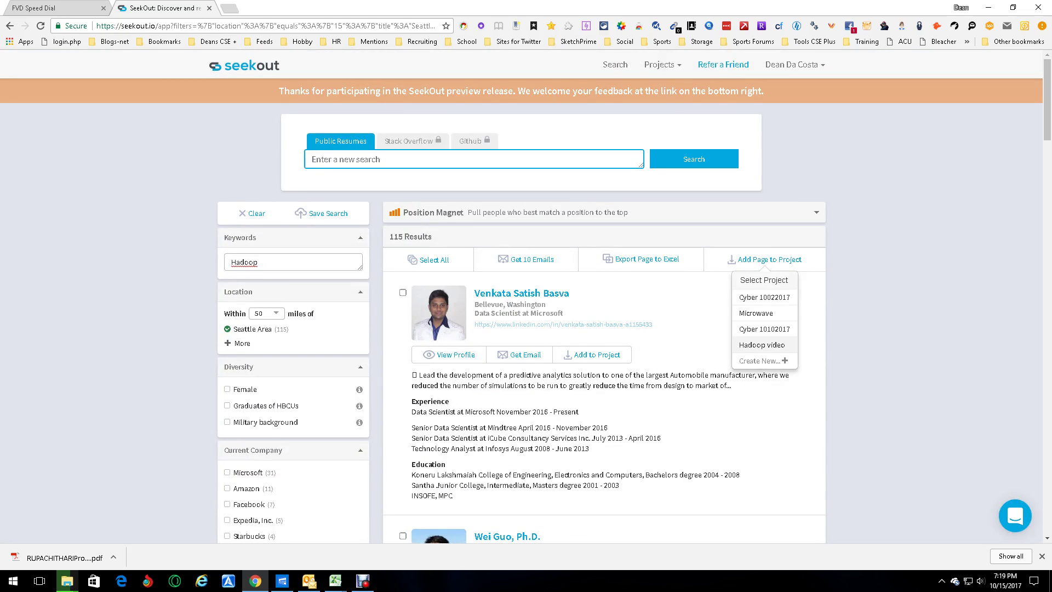
click(761, 345)
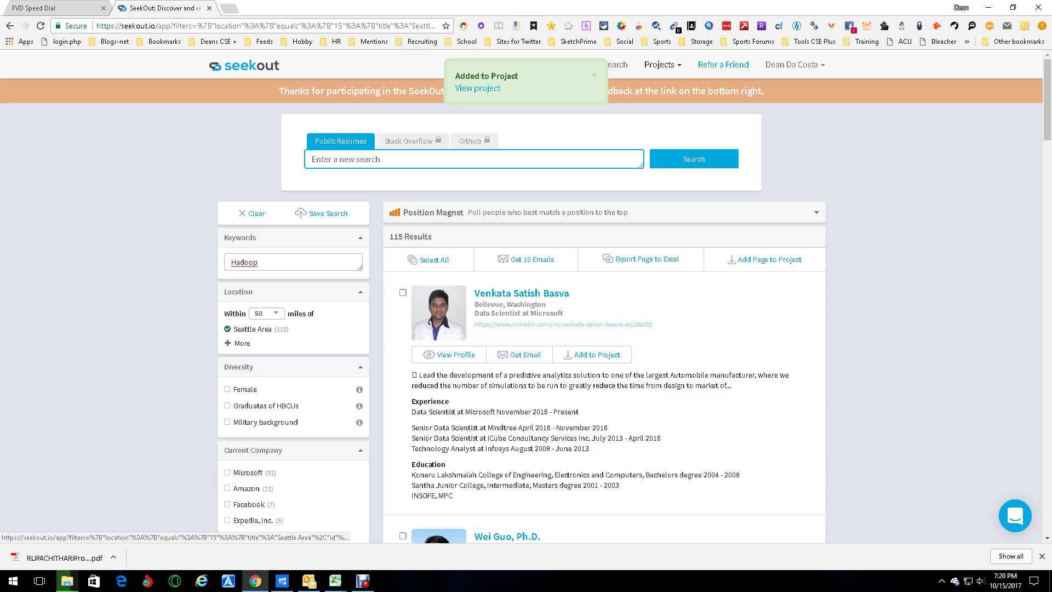
click(661, 64)
- Open the Hadoop video project and get emails for all 20 candidates
click(636, 131)
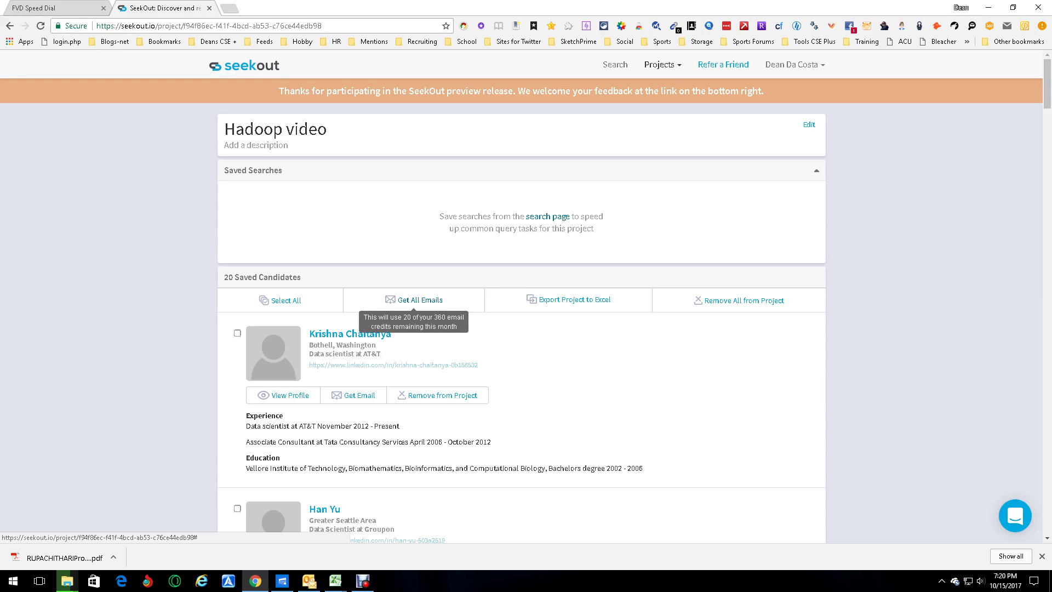
click(419, 299)
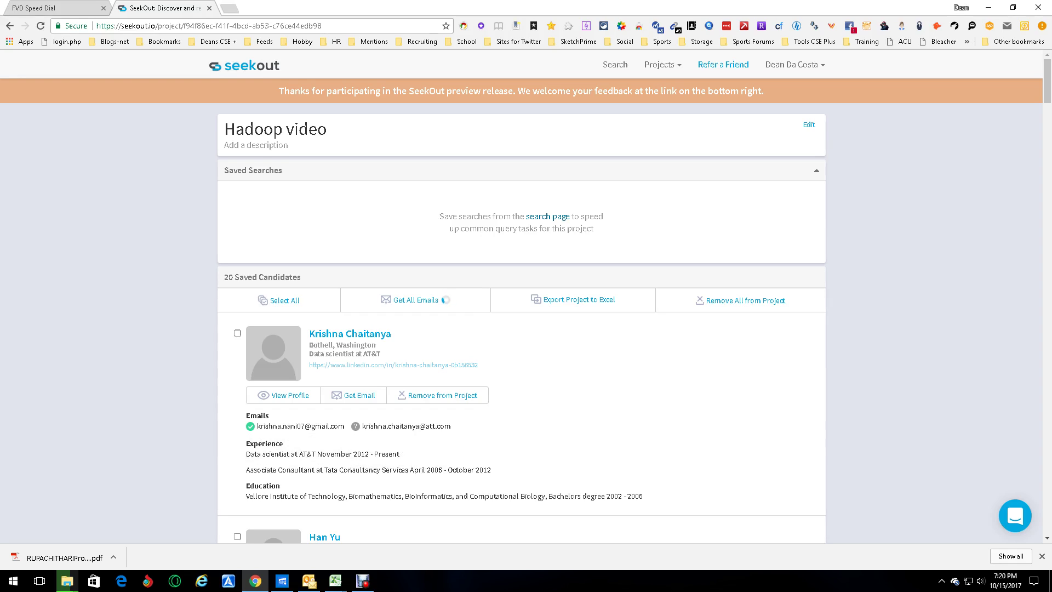
scroll(522, 329, down, 10)
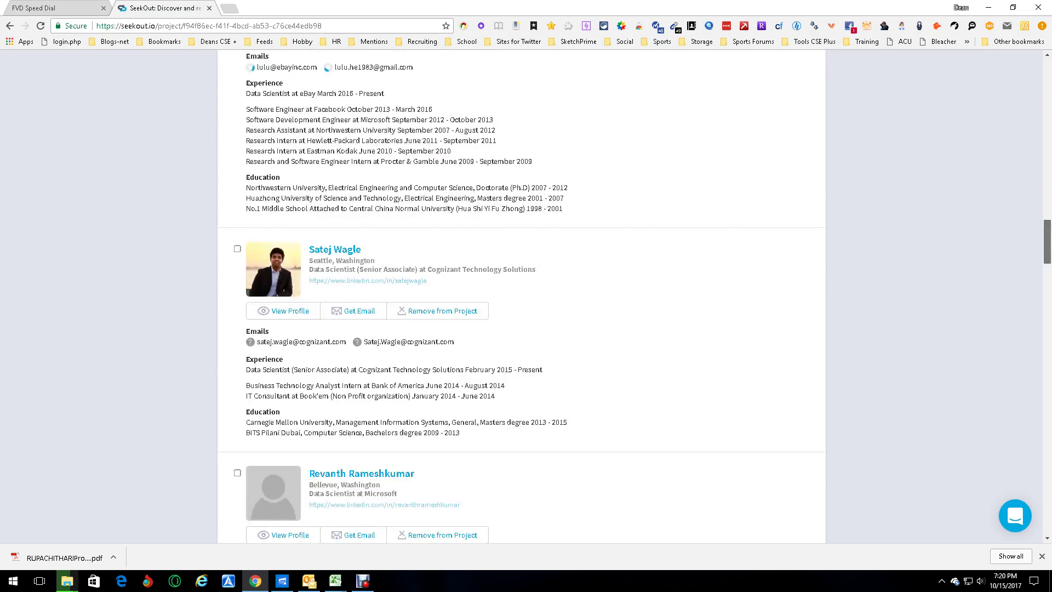
scroll(522, 328, down, 5)
scroll(522, 329, down, 5)
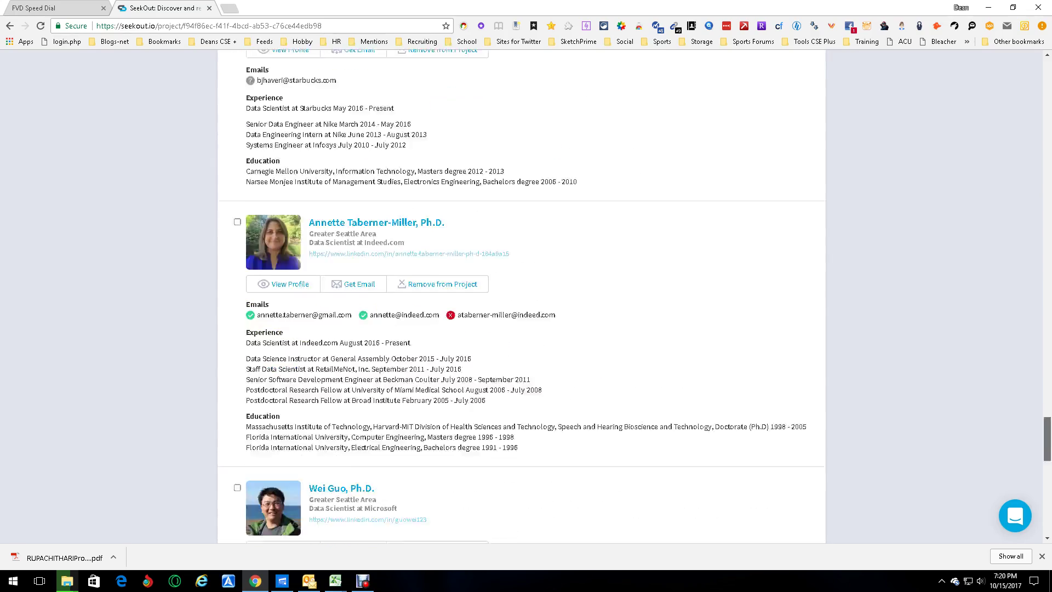
scroll(521, 328, down, 5)
scroll(522, 330, down, 3)
scroll(522, 329, up, 5)
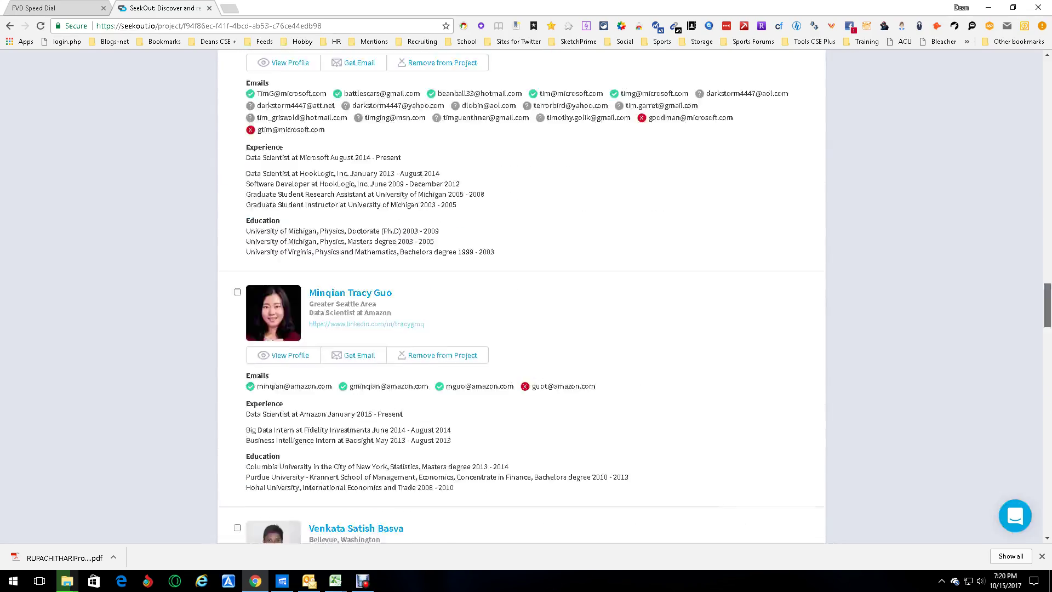
scroll(522, 329, up, 5)
scroll(522, 329, up, 5)
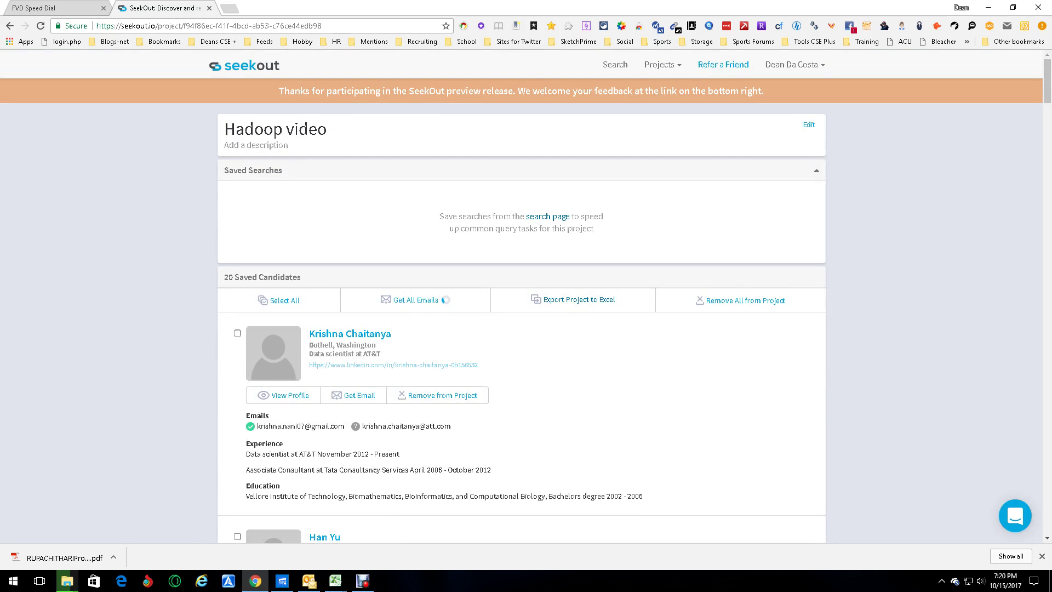
- Export Hadoop video to Excel and open the downloaded spreadsheet in Excel
click(579, 299)
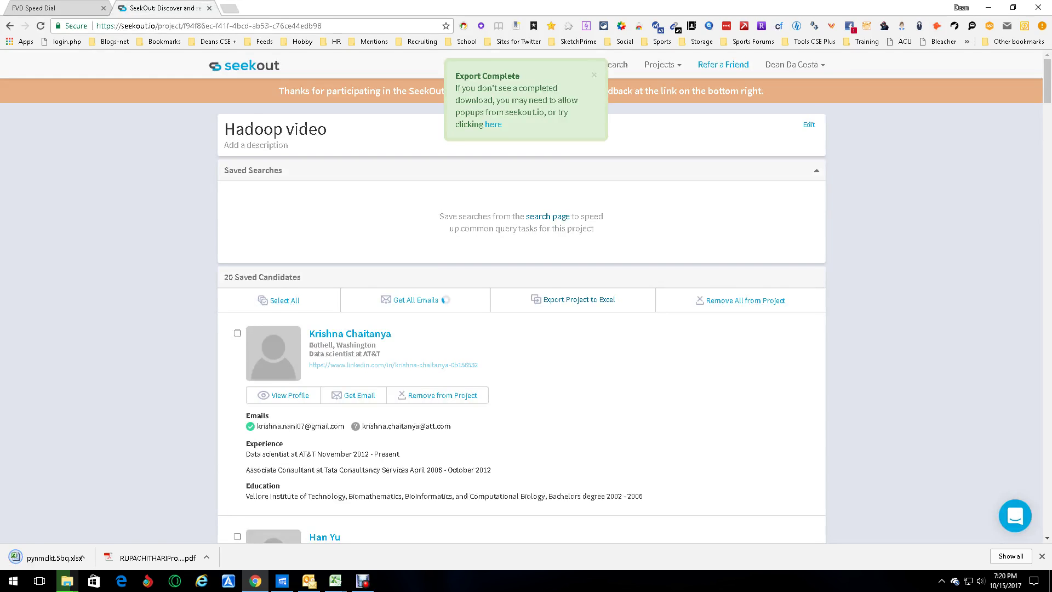
click(113, 557)
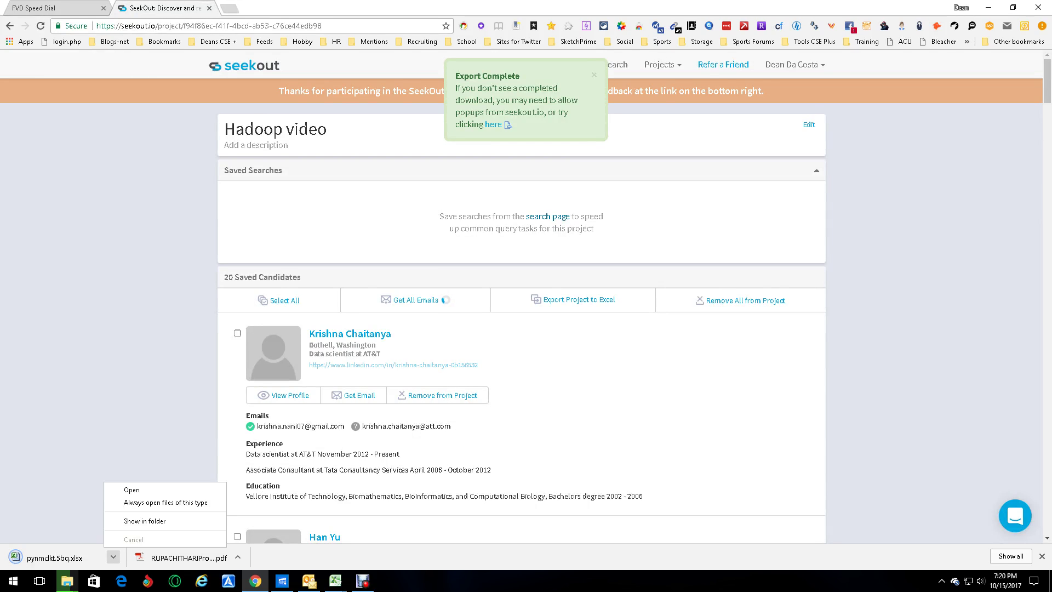
click(131, 490)
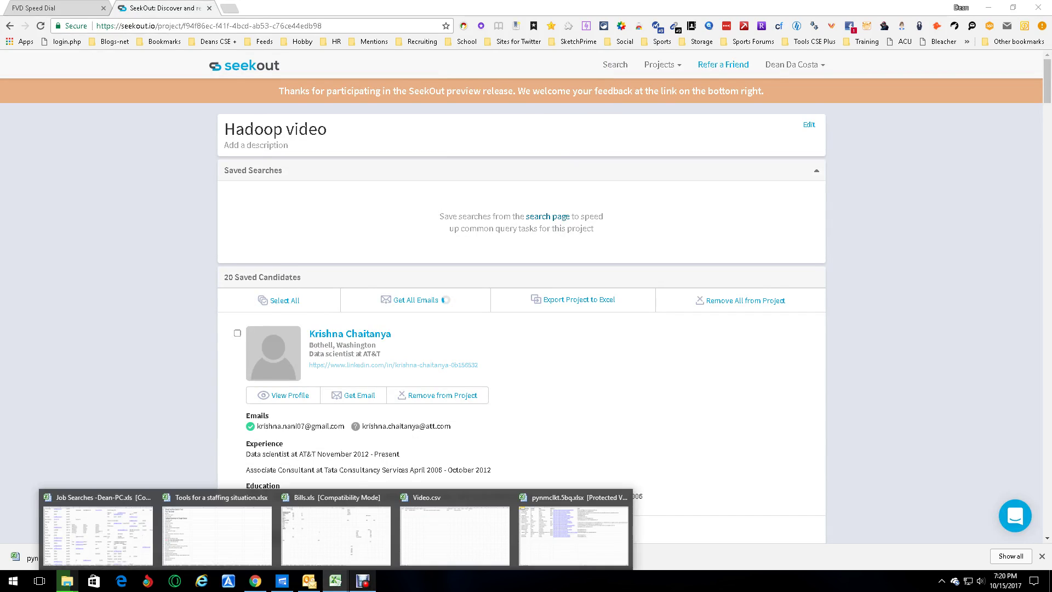
click(574, 530)
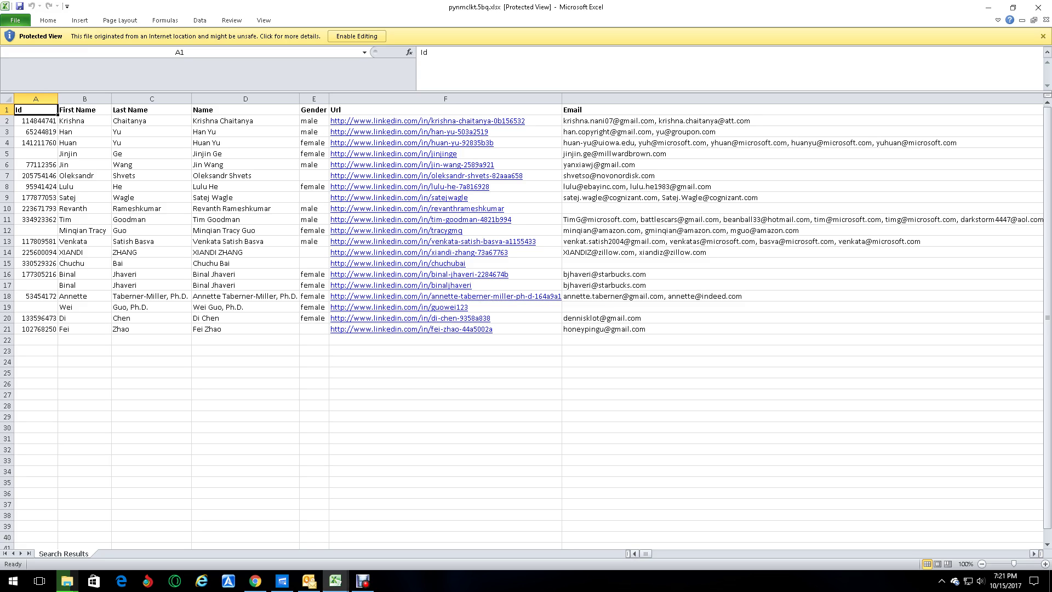
scroll(526, 321, right, 6)
scroll(525, 320, right, 1)
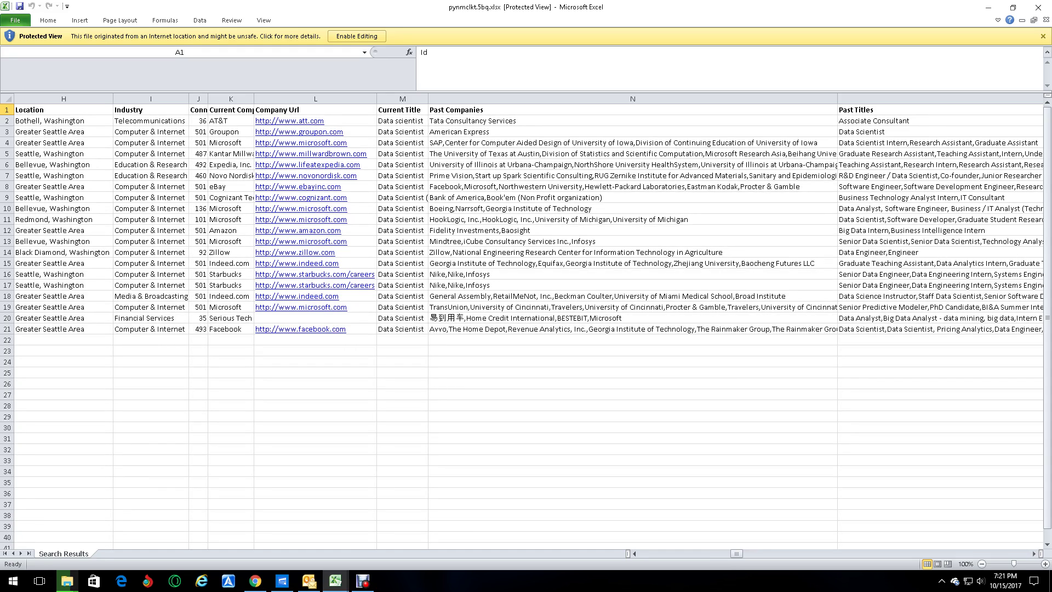
drag(736, 554, 775, 554)
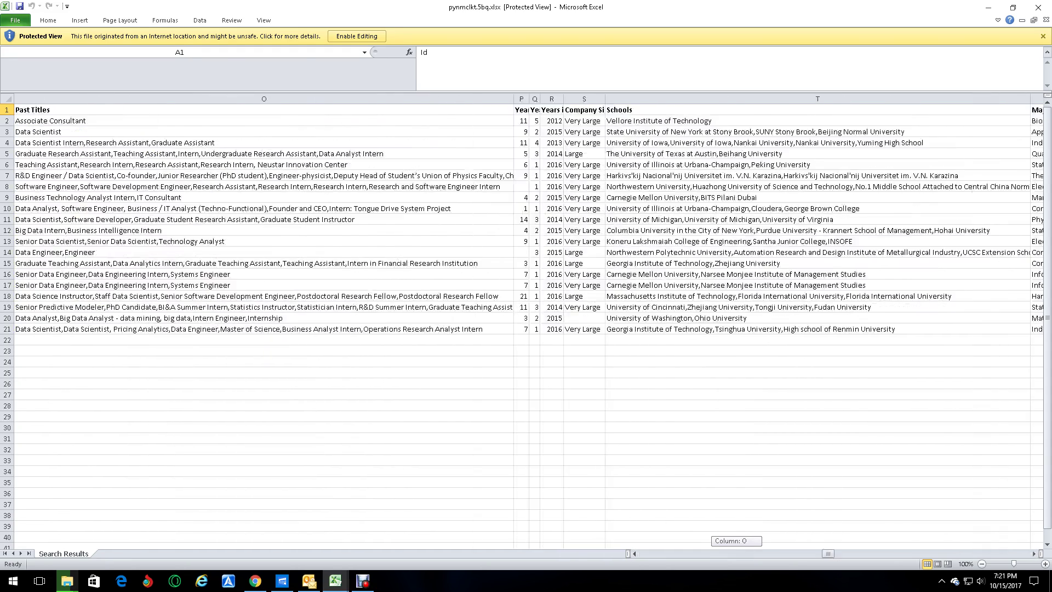
drag(827, 554, 1023, 553)
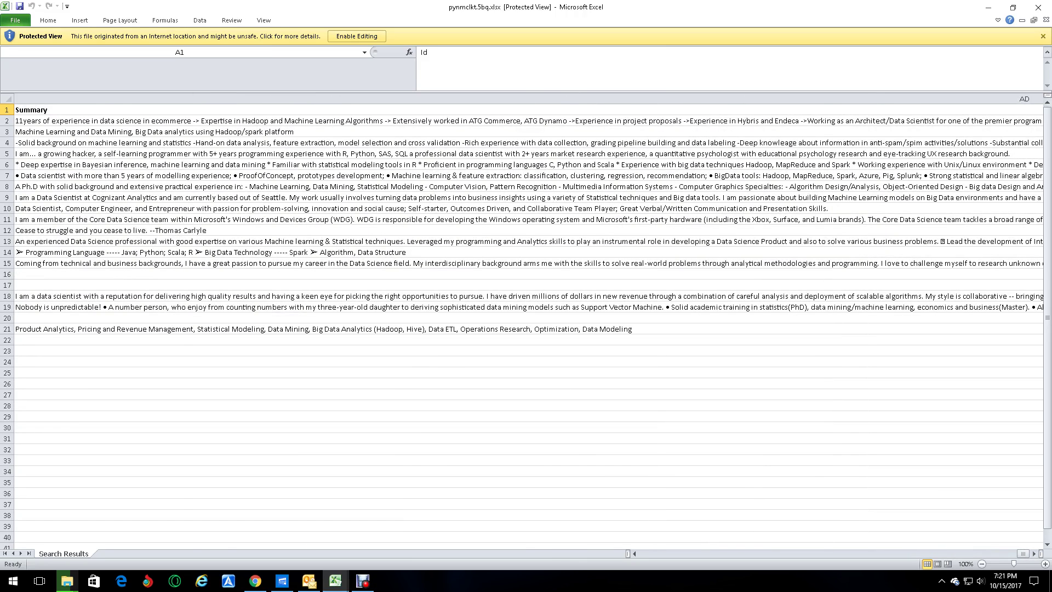
drag(737, 553, 1019, 553)
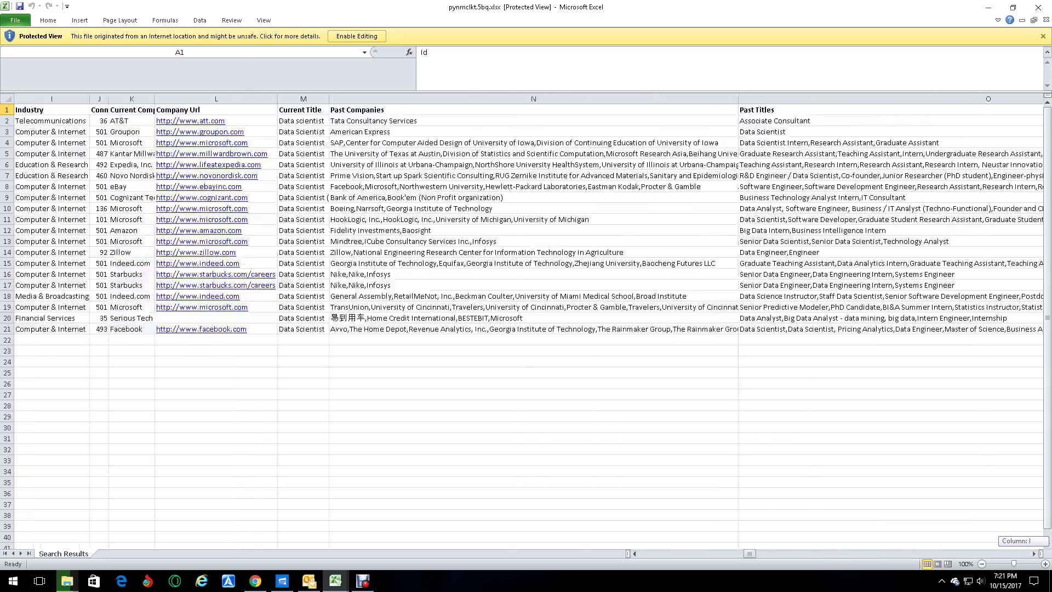
drag(1019, 553, 1016, 553)
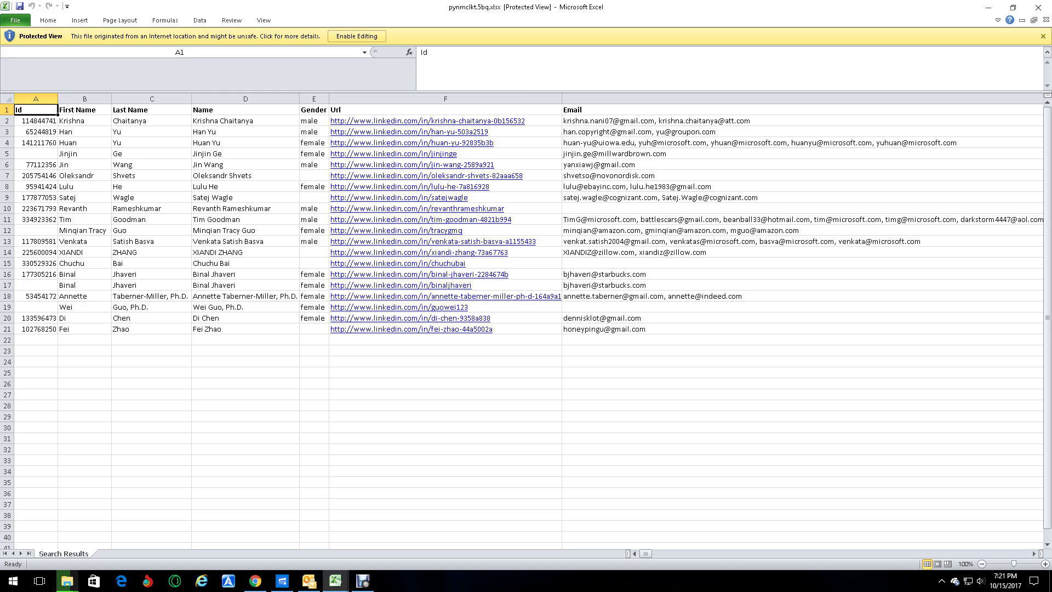
scroll(526, 320, right, 5)
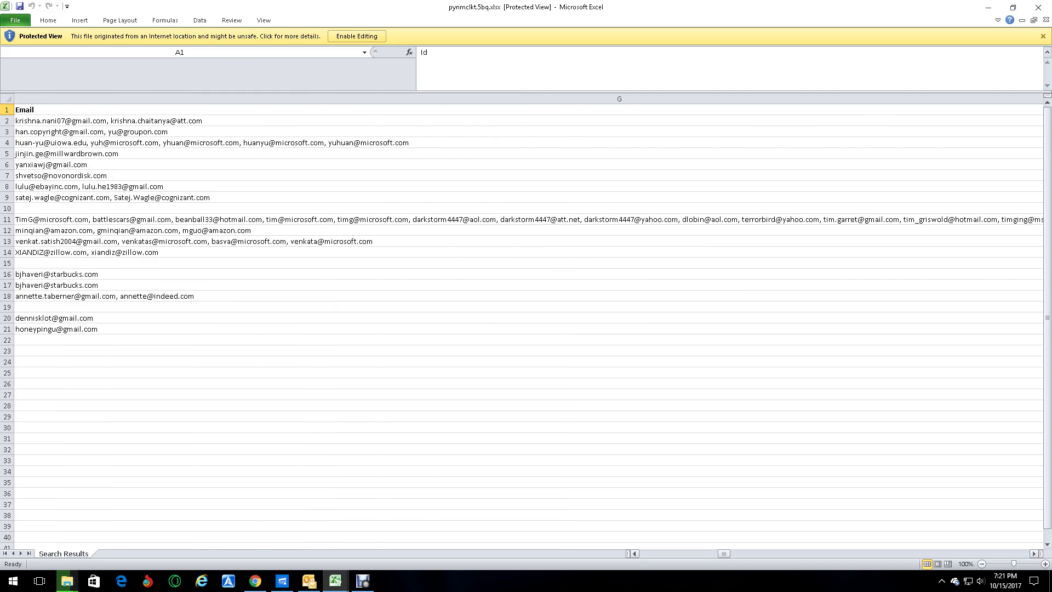
scroll(526, 321, right, 2)
scroll(527, 321, right, 5)
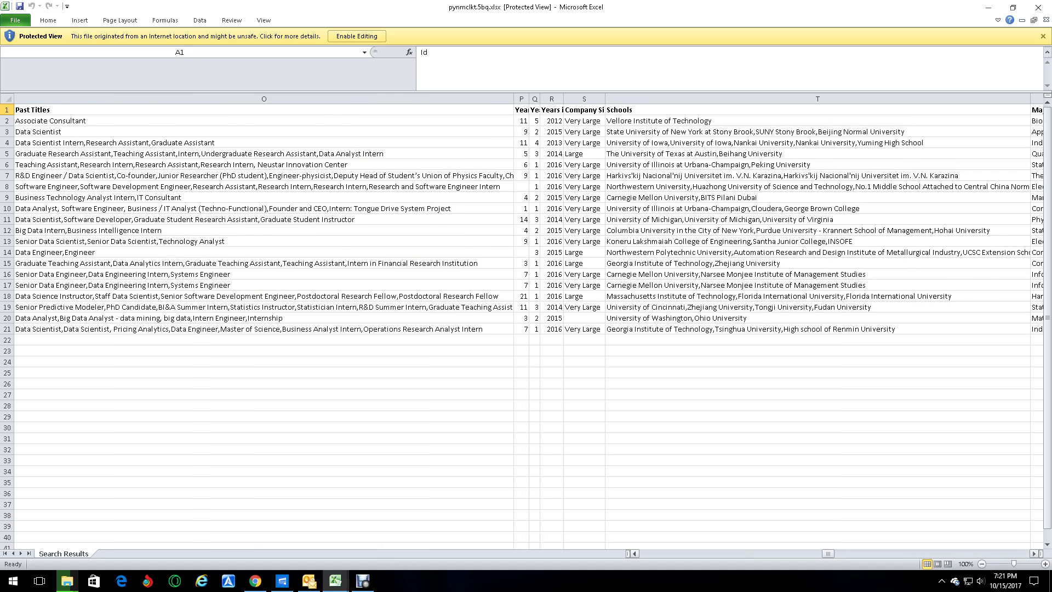
scroll(526, 320, right, 6)
scroll(526, 320, right, 4)
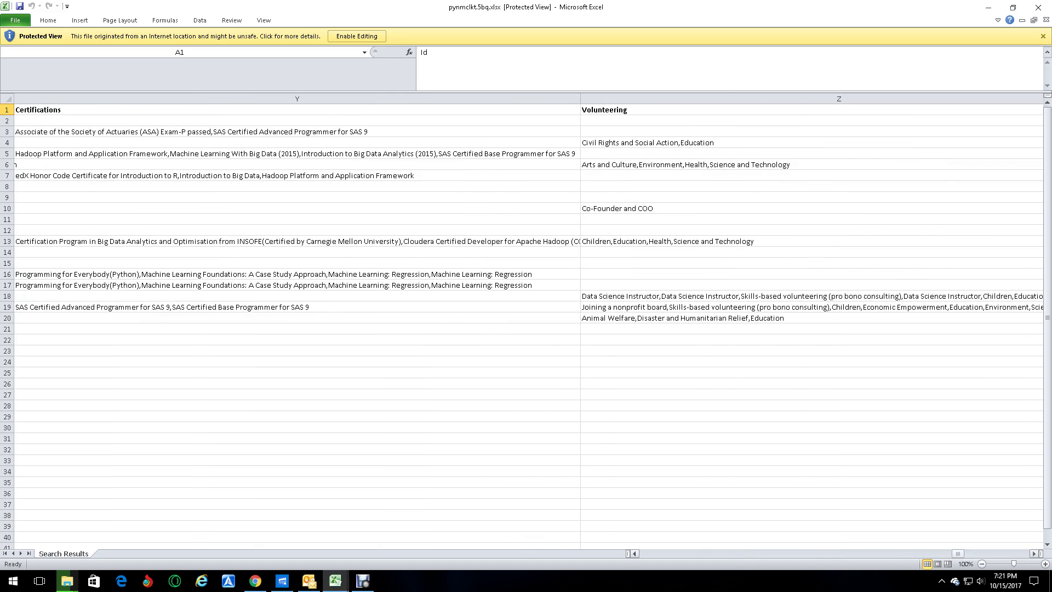
scroll(526, 321, left, 6)
scroll(526, 320, left, 5)
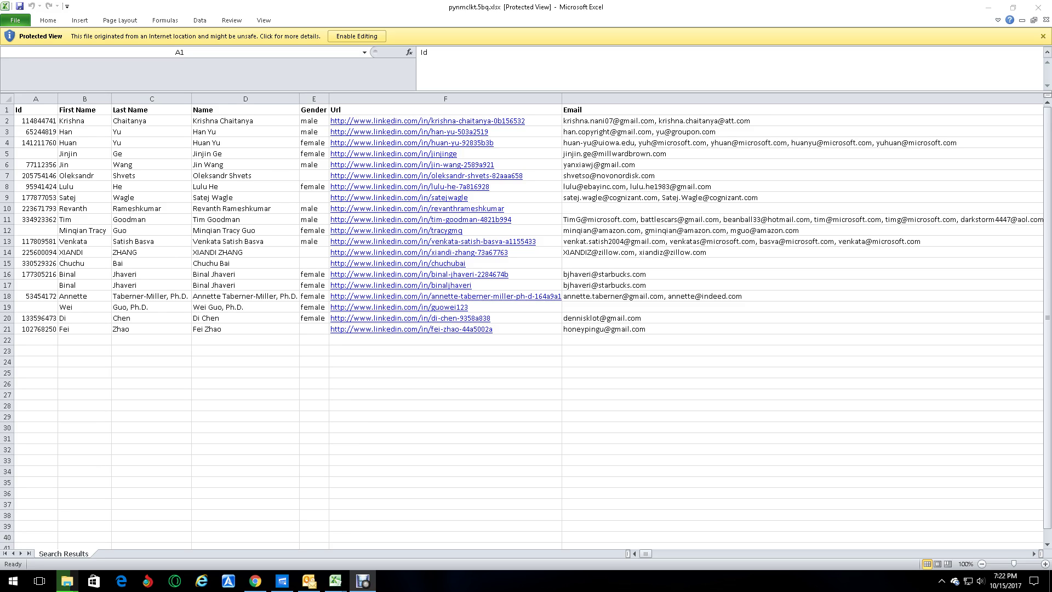
- Switch back to SeekOut in Chrome
click(255, 581)
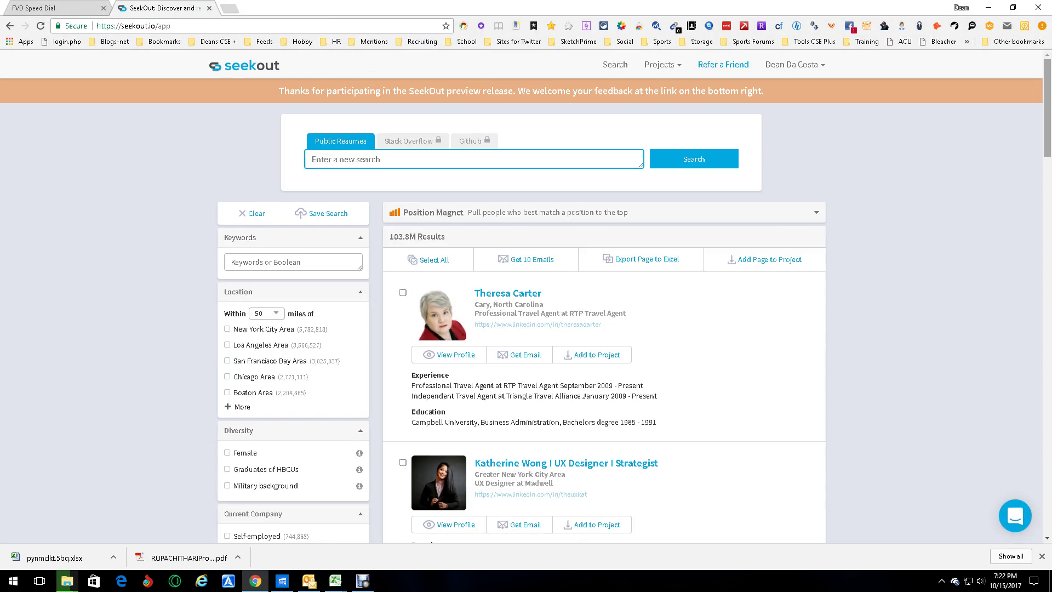
scroll(527, 296, down, 5)
scroll(526, 318, down, 5)
scroll(526, 318, up, 8)
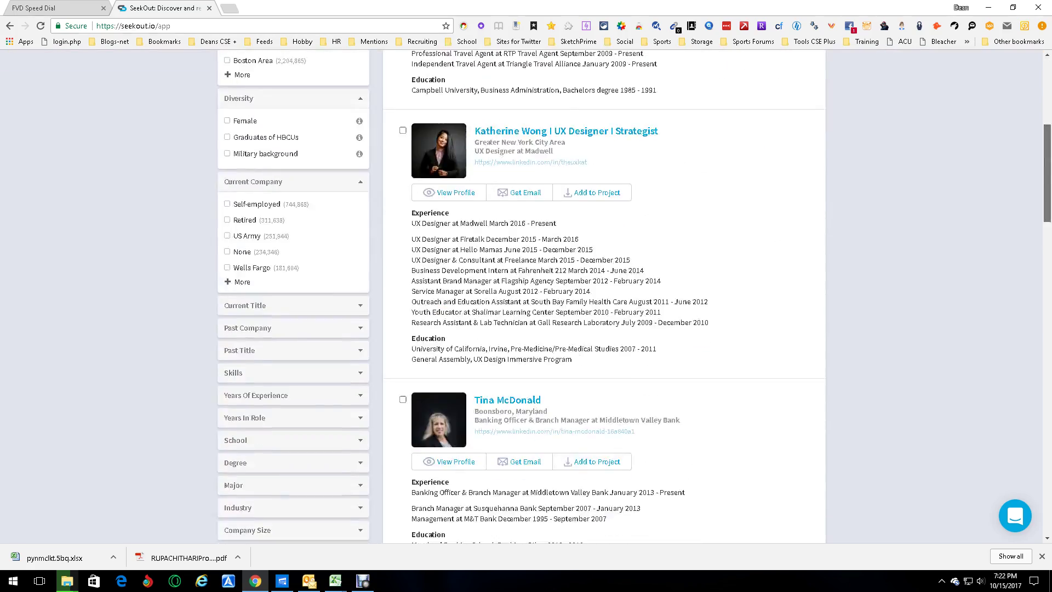
scroll(526, 318, down, 2)
scroll(526, 318, up, 5)
scroll(526, 296, down, 4)
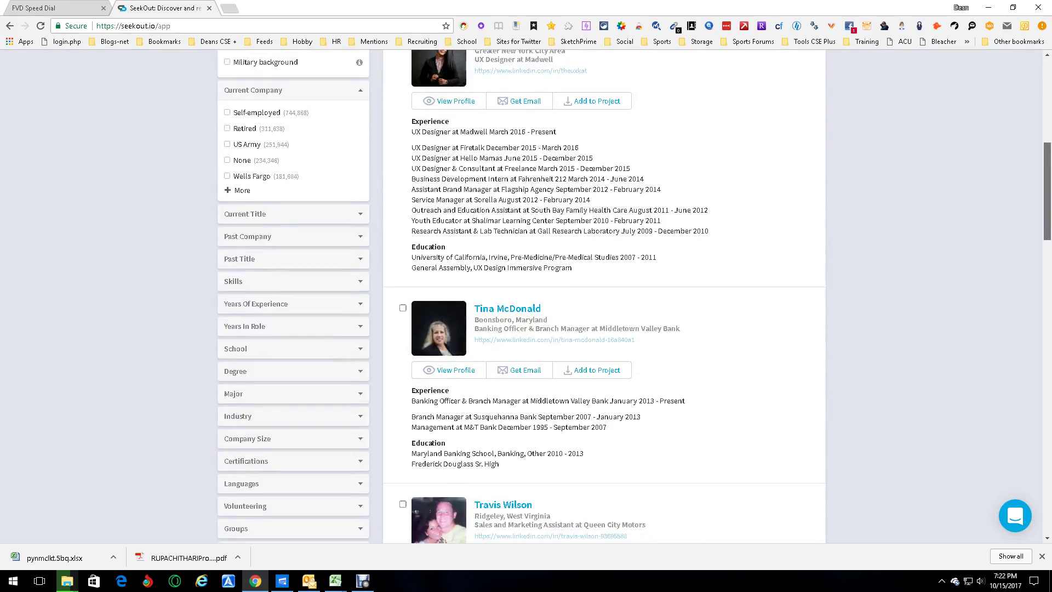
scroll(525, 295, down, 2)
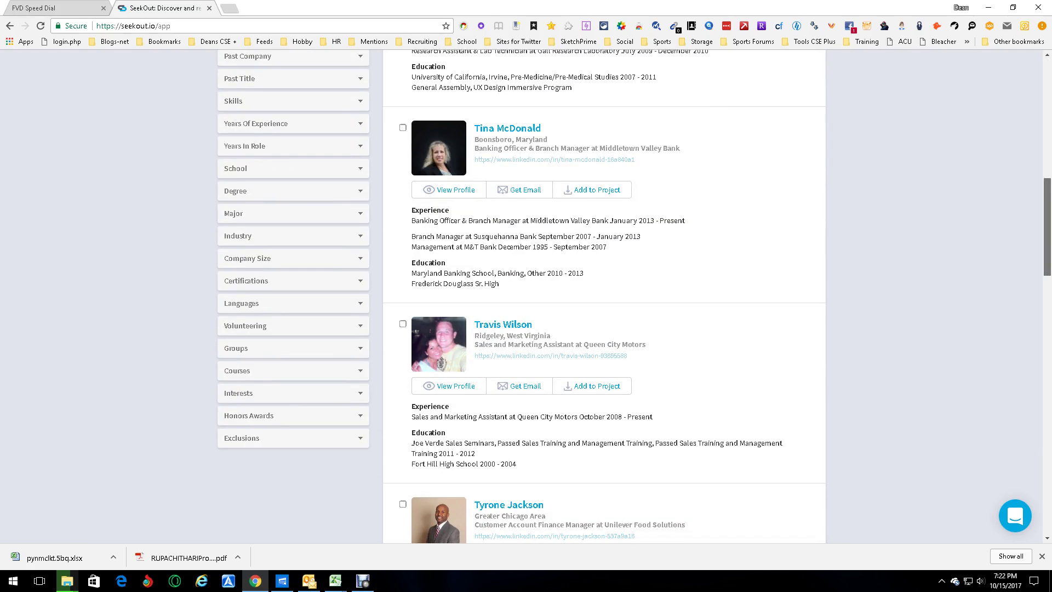
scroll(526, 296, up, 5)
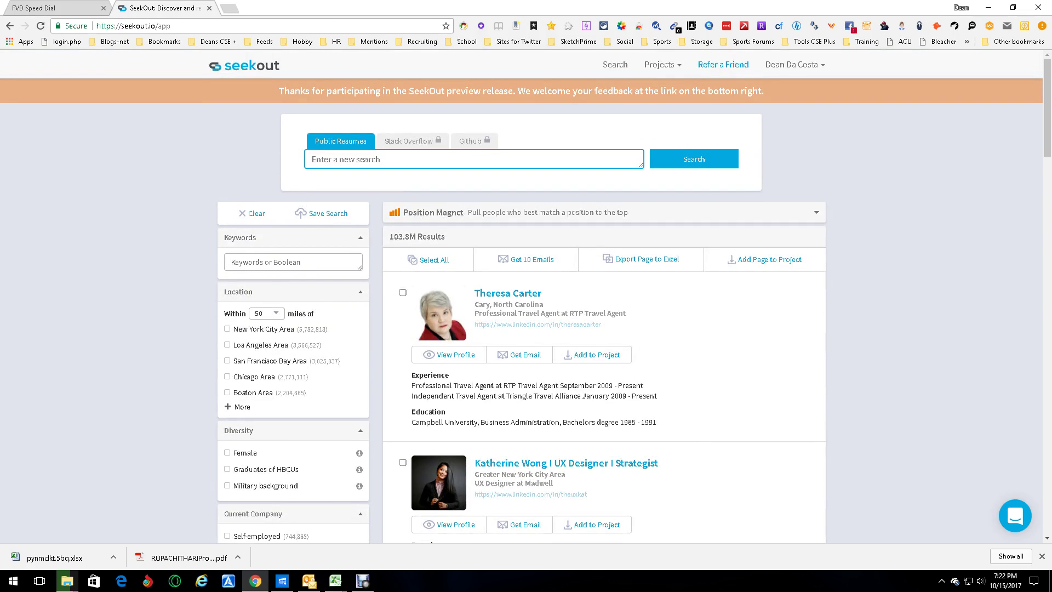